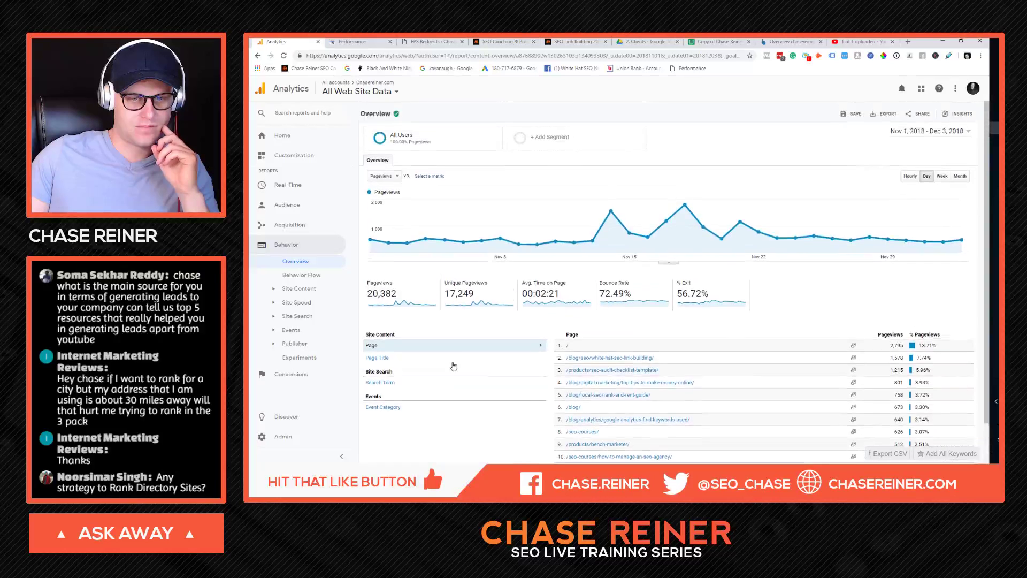
- Open the Search Console landing pages report and show its conversions for Goal 2: White Hat SEO Download
left_click(319, 226)
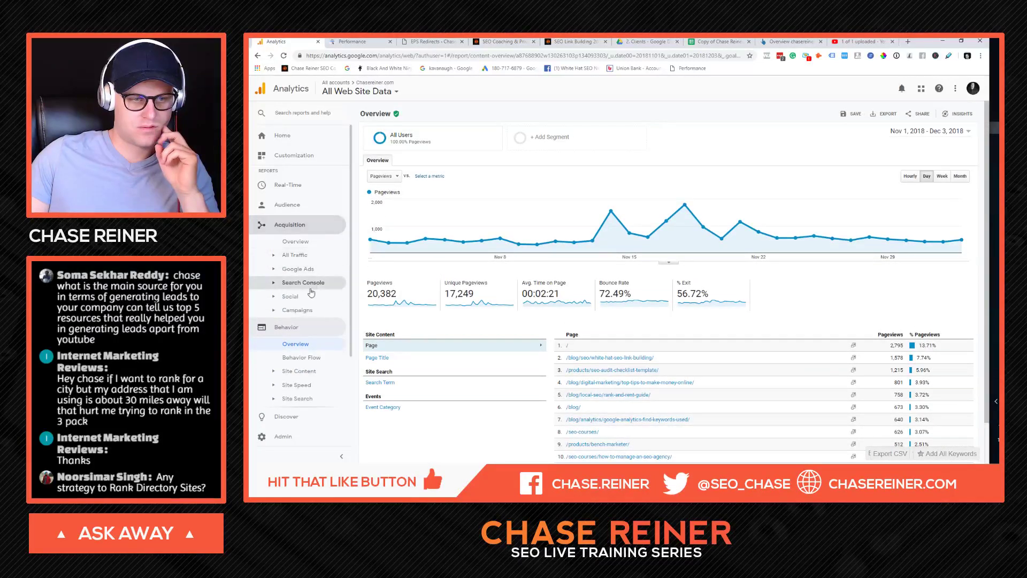
left_click(305, 282)
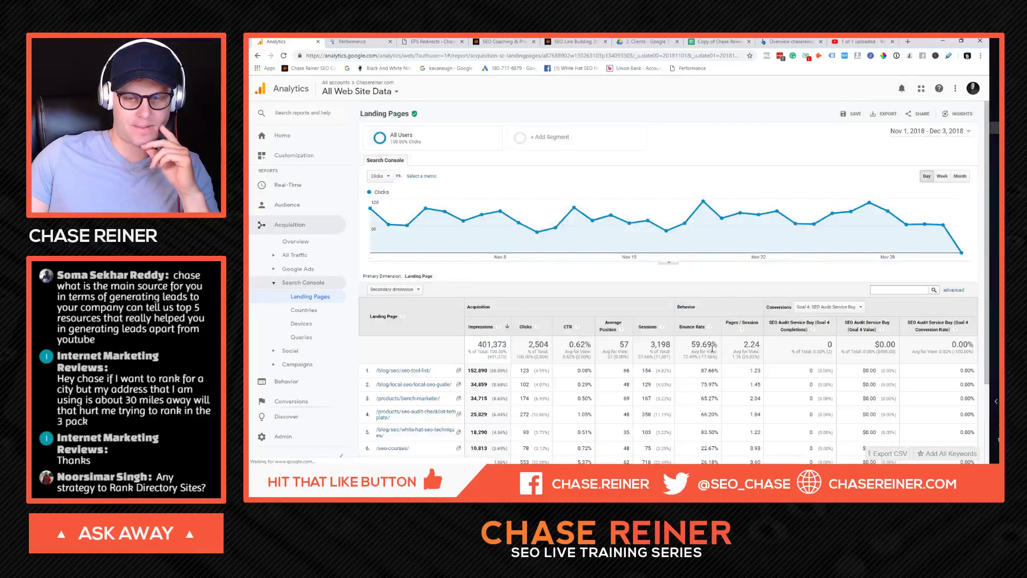
left_click(827, 307)
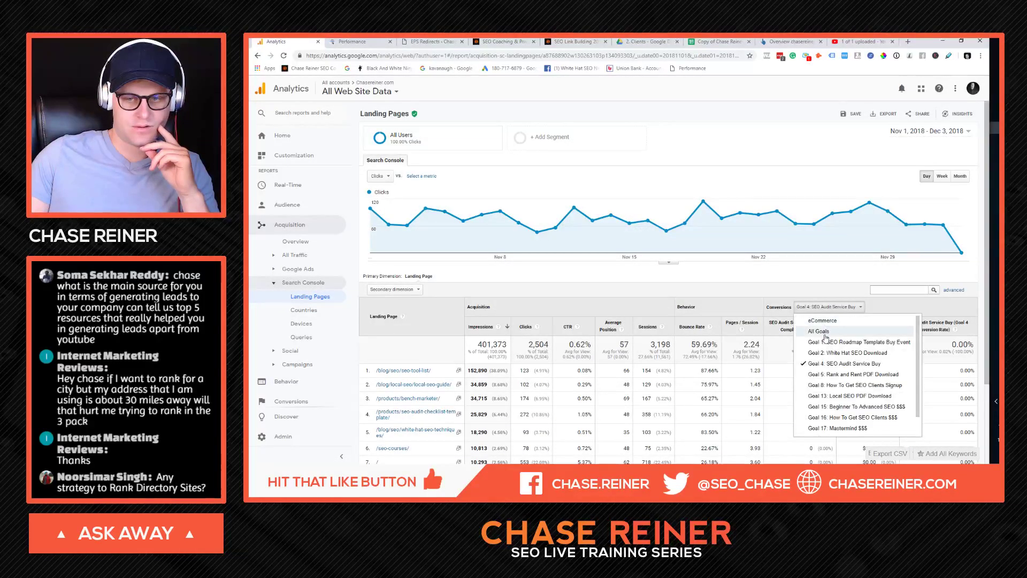
left_click(815, 332)
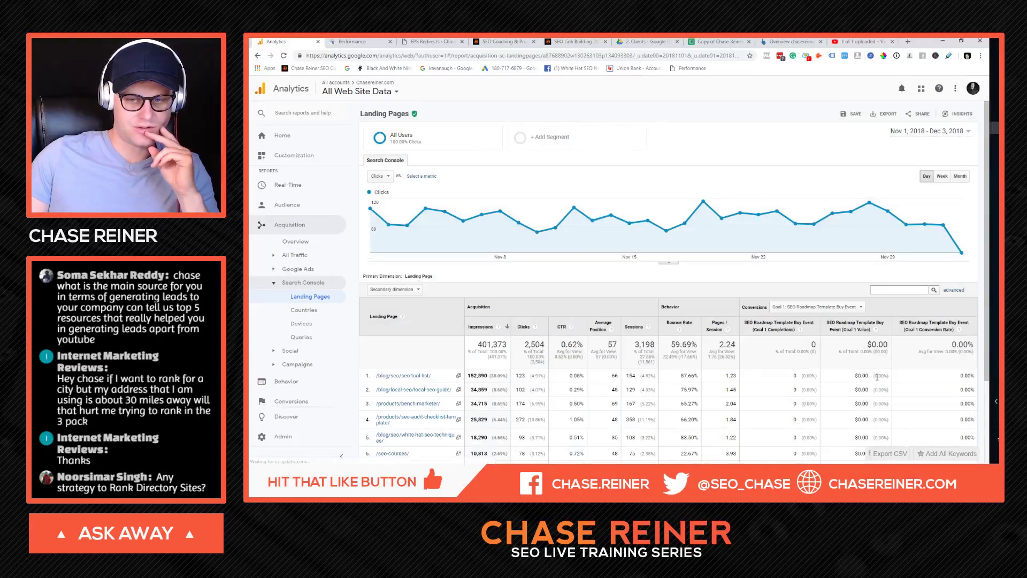
scroll(878, 377, "down", 1)
left_click(826, 267)
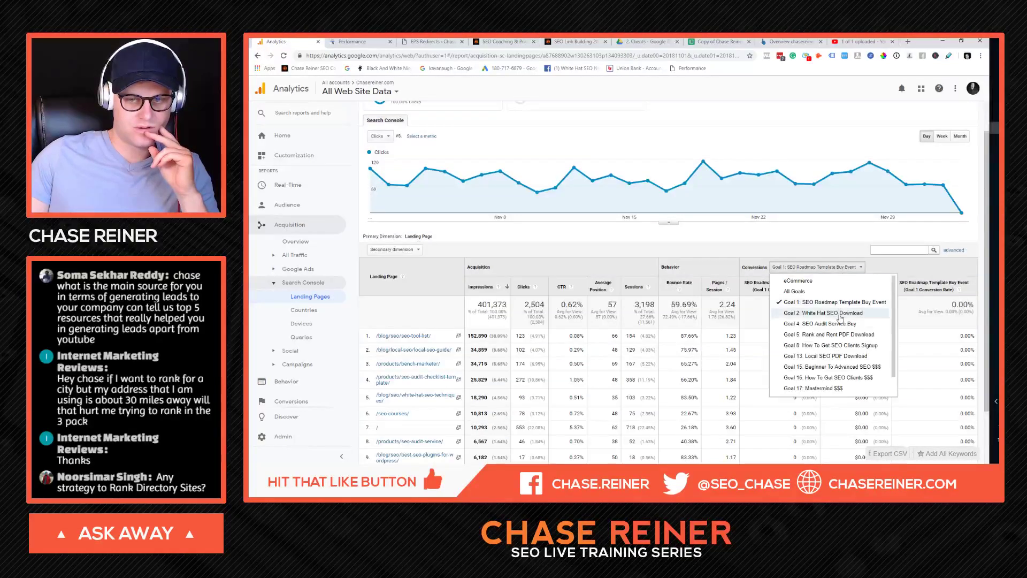
left_click(851, 362)
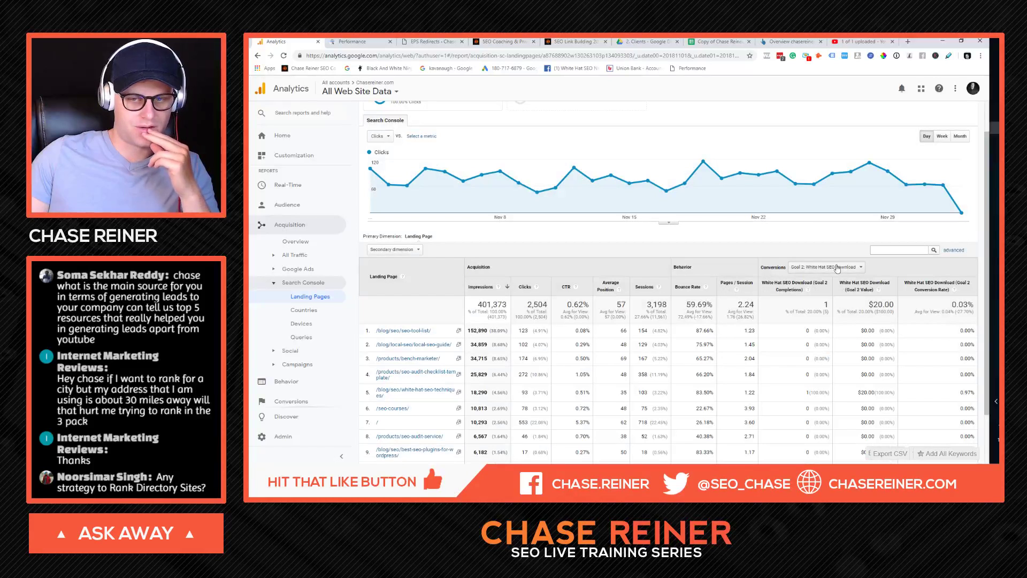
- Switch to the SEO Roadmap spreadsheet and locate the query behind the 1.20% free conversion on the CTR Optimization sheet
left_click(718, 41)
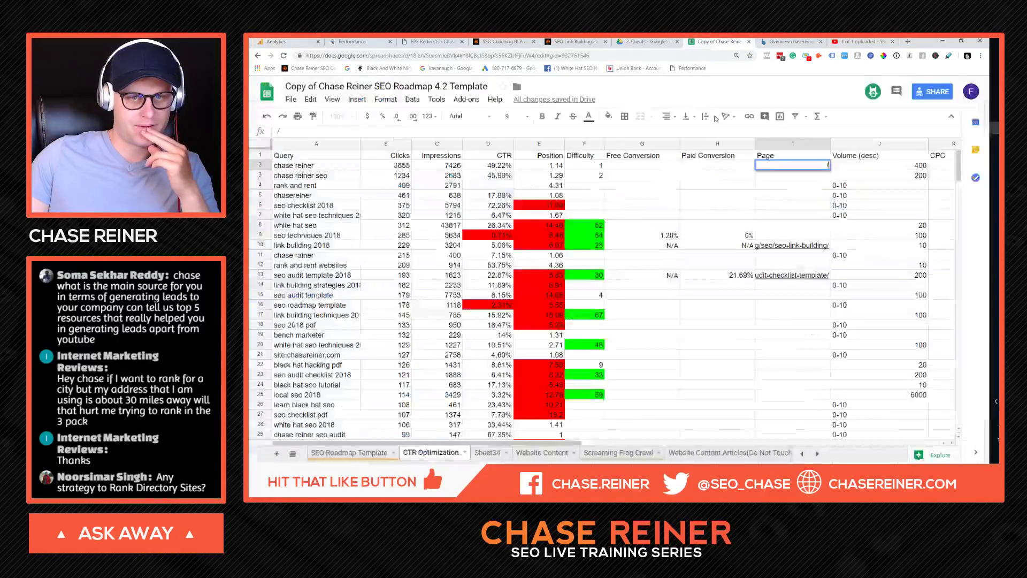
left_click(642, 246)
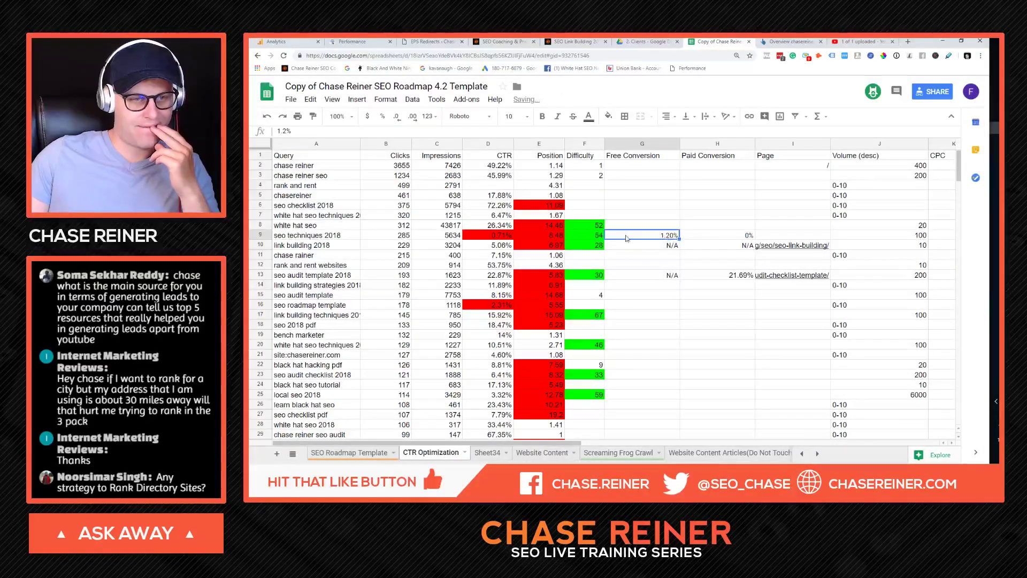
left_click(539, 225)
left_click_drag(437, 225, 386, 225)
left_click(342, 238)
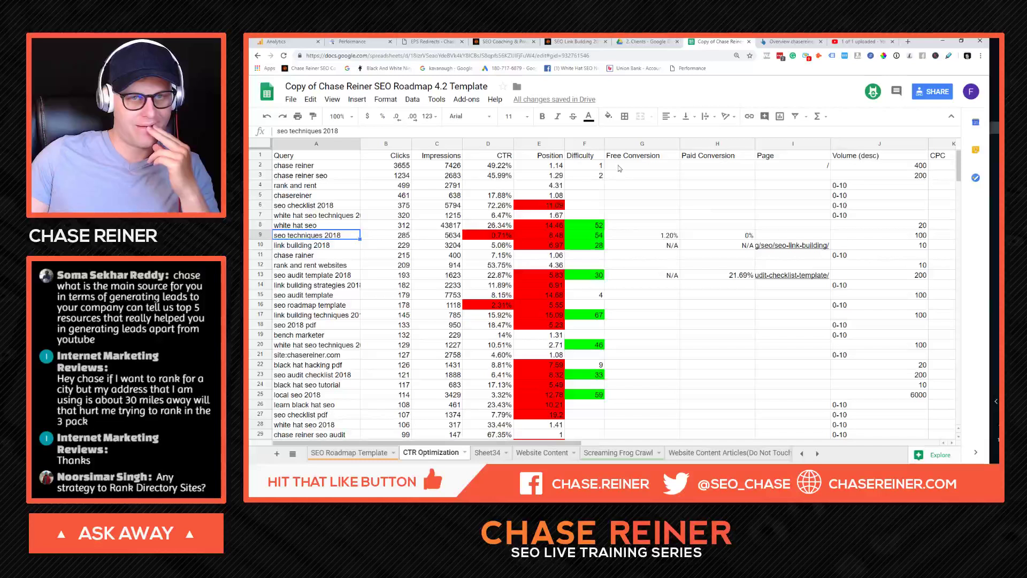
- Open the website's blog page and look through the listed posts for the SEO techniques article
left_click(586, 41)
mouse_move(769, 112)
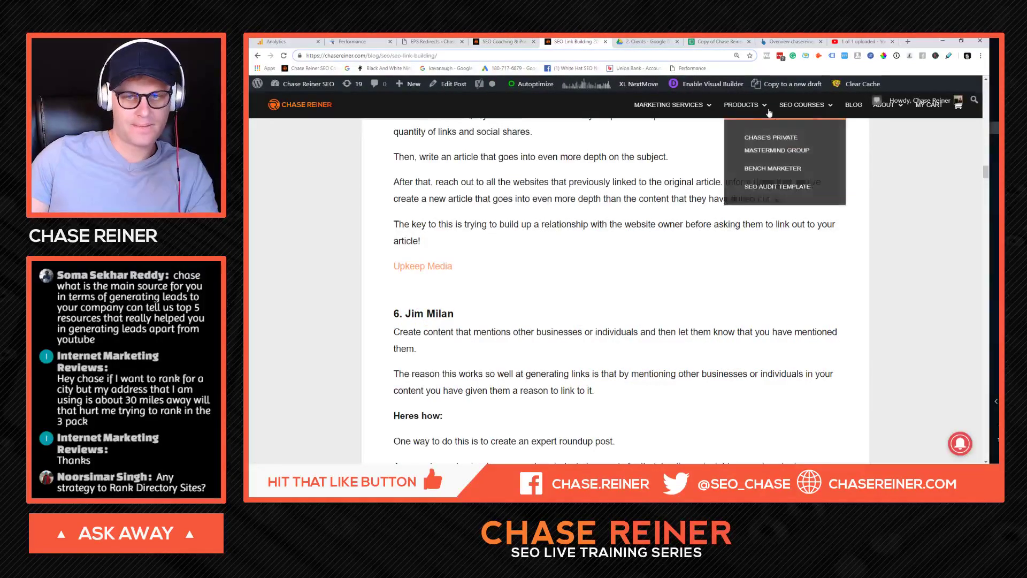
left_click(846, 109)
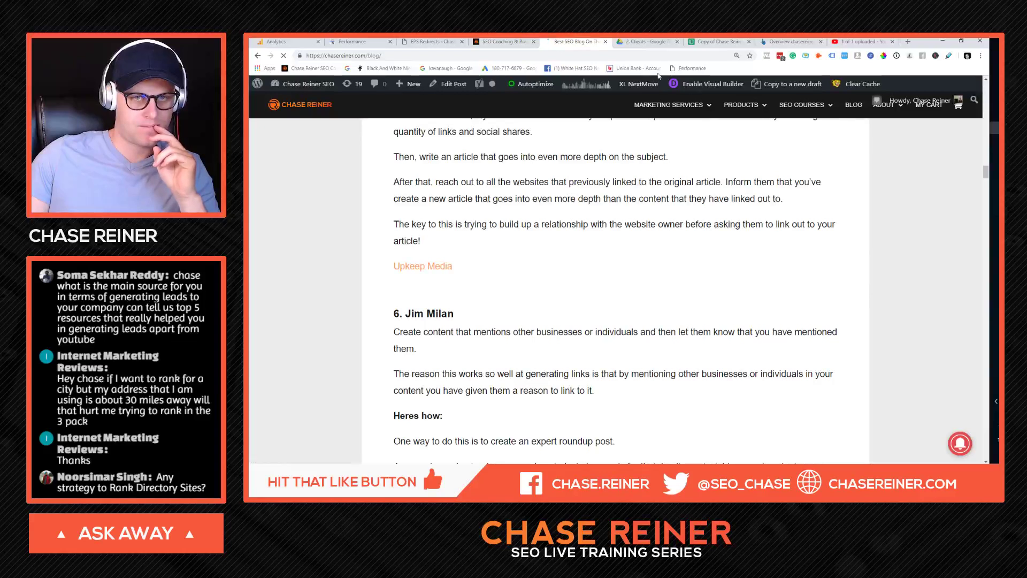
scroll(717, 155, "down", 4)
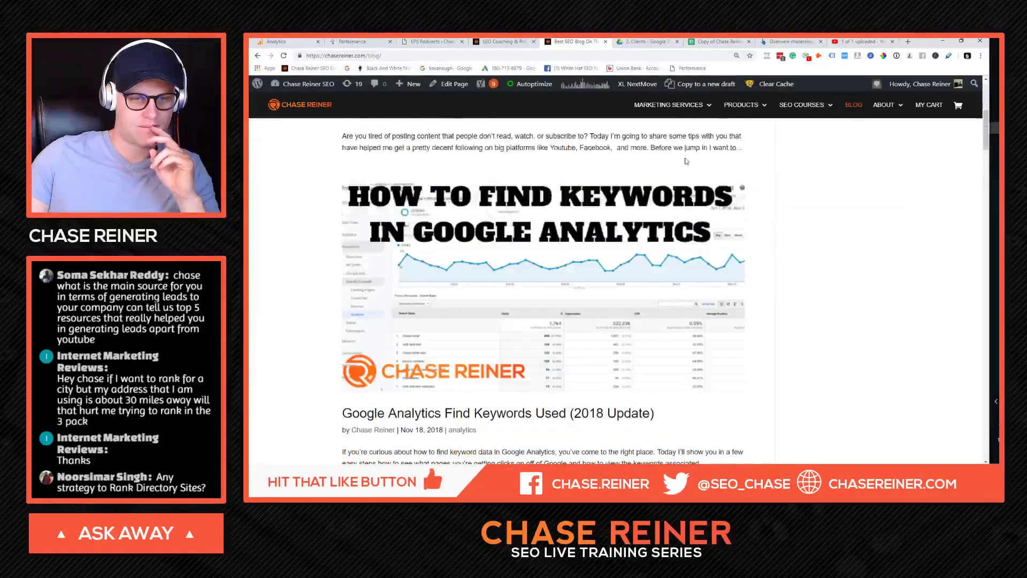
scroll(712, 166, "up", 5)
scroll(703, 180, "down", 8)
scroll(704, 180, "down", 20)
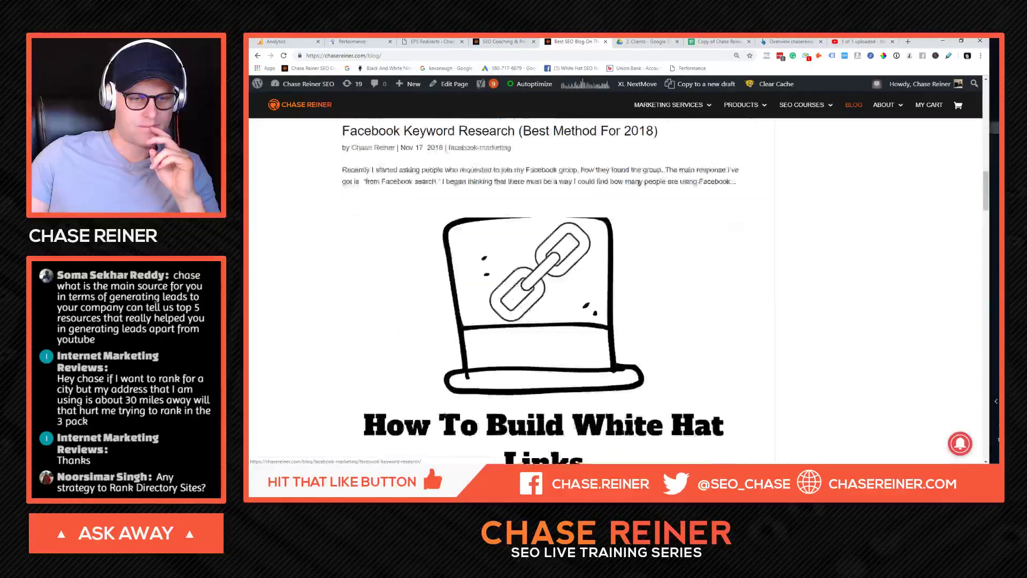
scroll(680, 204, "down", 5)
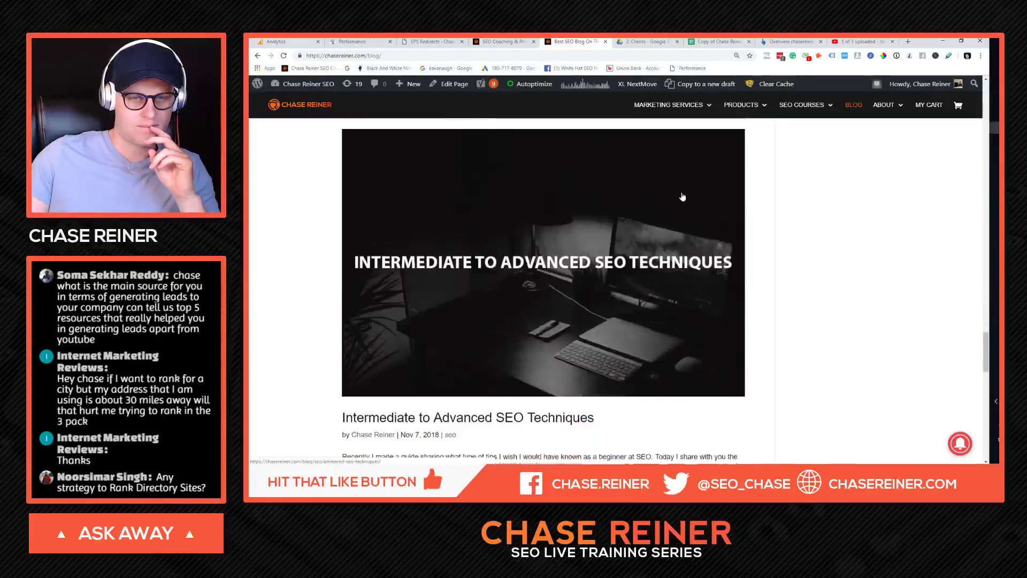
scroll(681, 203, "up", 8)
- Return to the CTR Optimization sheet, copy the query "seo techniques 2018" and select its Free Conversion cell
left_click(425, 41)
left_click(353, 41)
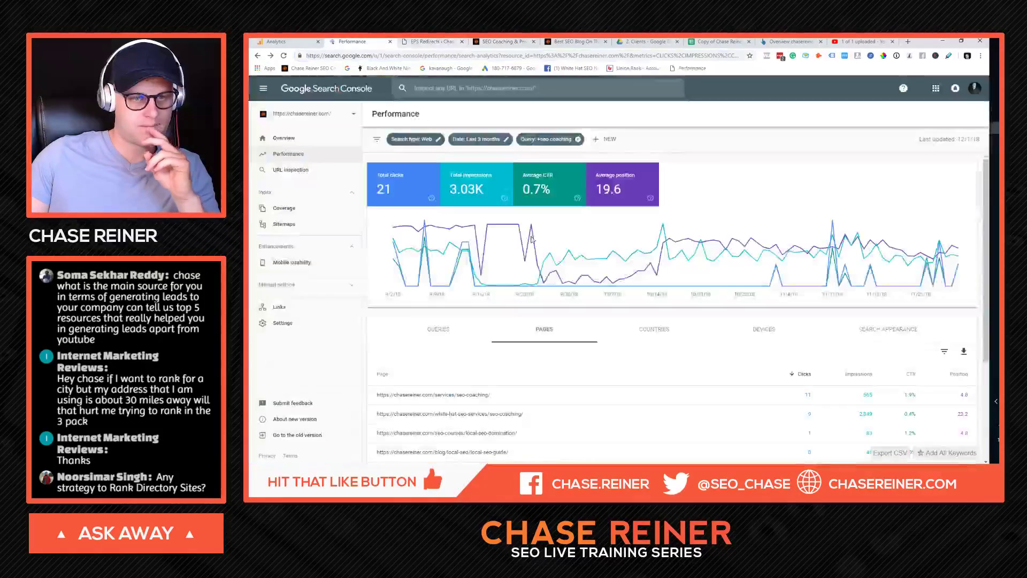
left_click(719, 42)
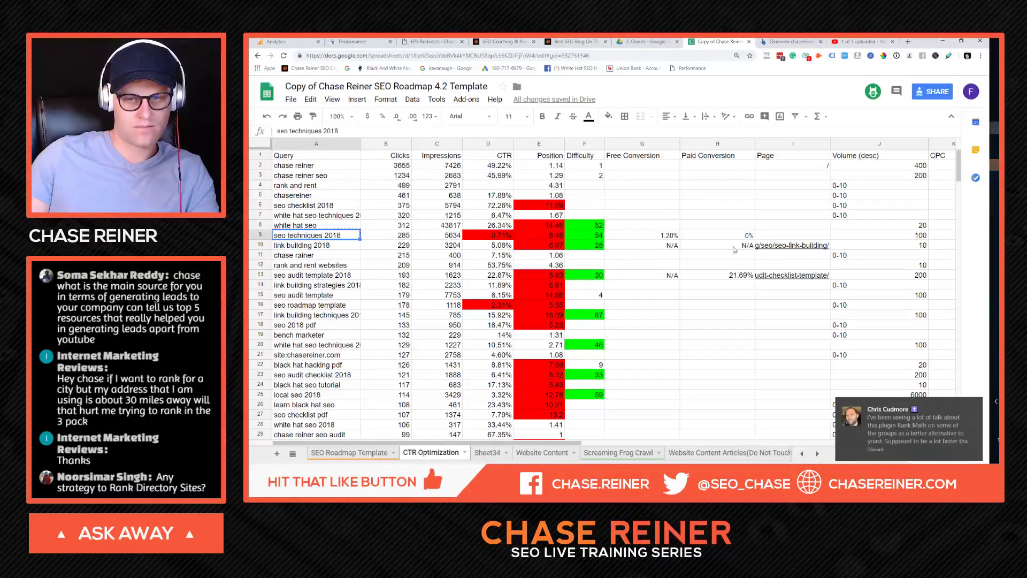
key("Right")
key("Right")
key("Right")
key("Right")
key("Right")
key("Right")
key("Right")
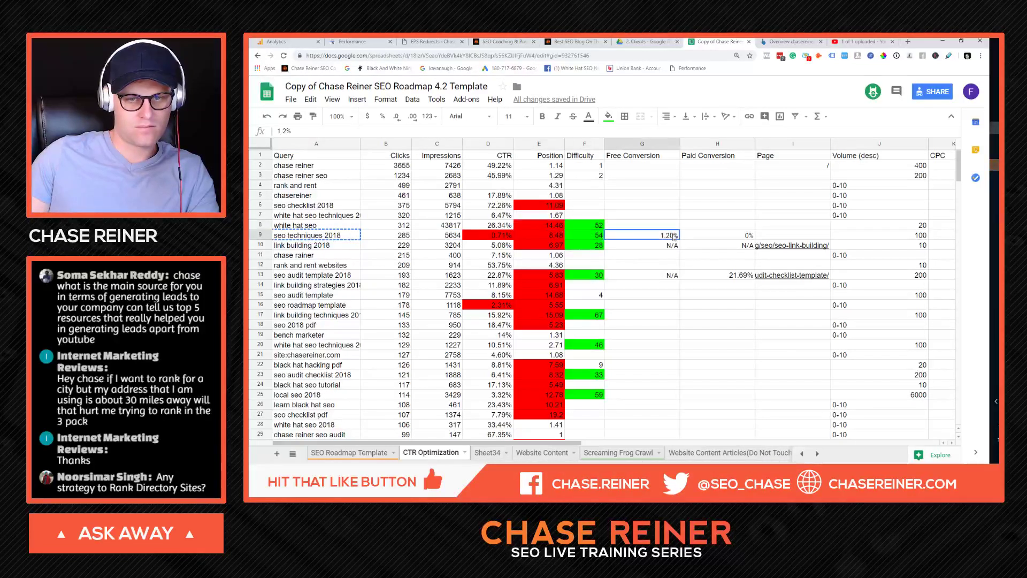
- Search the website's blog for "seo techniques 2018" and look through the matching posts
left_click(574, 41)
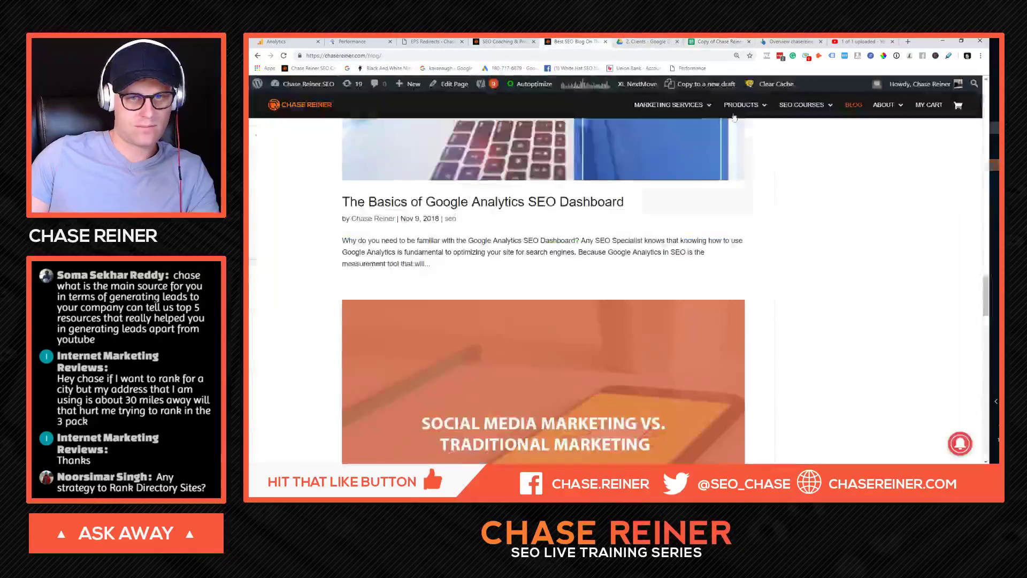
scroll(828, 117, "up", 2)
left_click(855, 107)
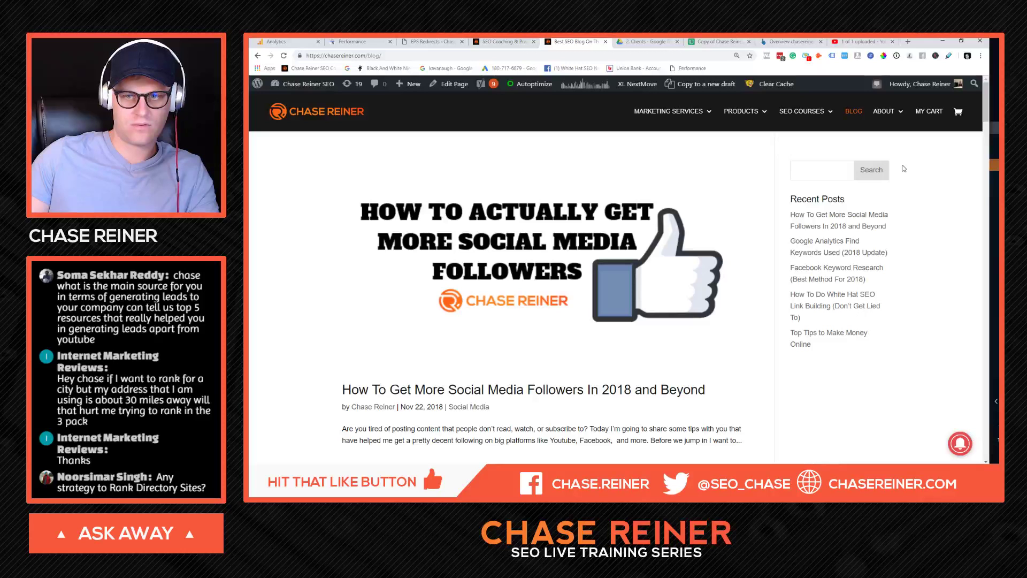
left_click(821, 170)
left_click(815, 196)
key("Return")
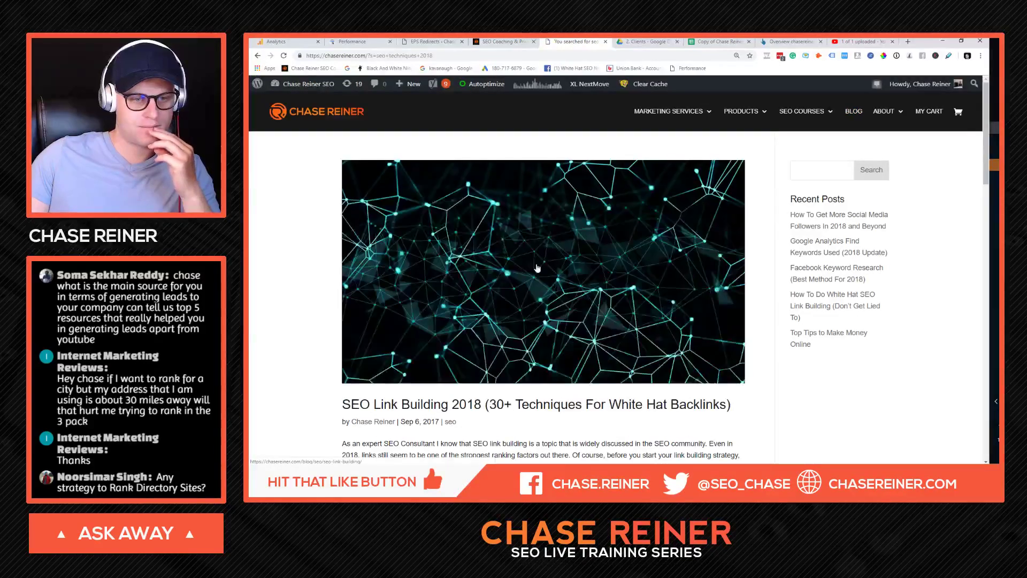
scroll(538, 266, "down", 8)
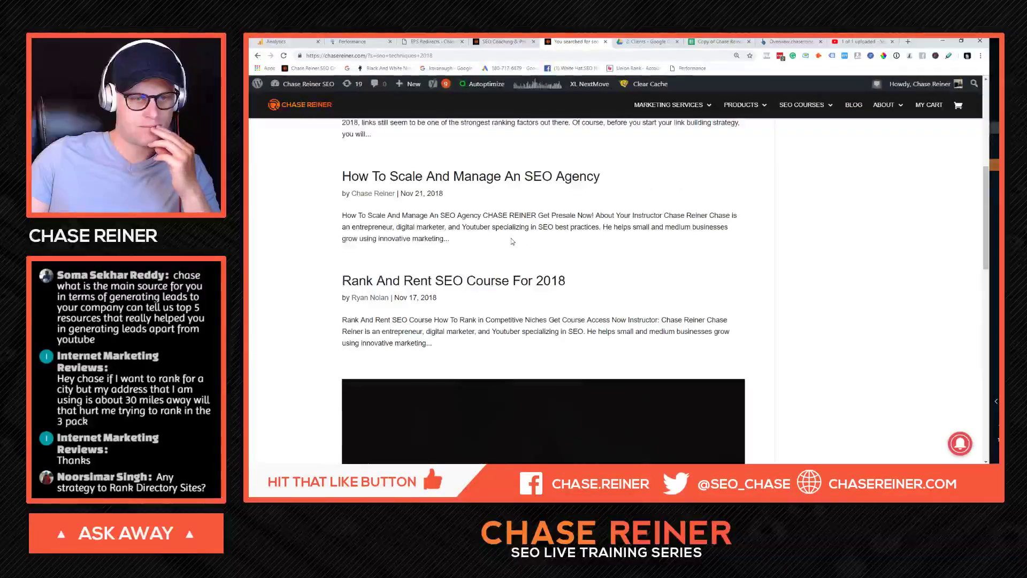
scroll(511, 243, "down", 8)
scroll(511, 243, "down", 7)
scroll(535, 214, "up", 2)
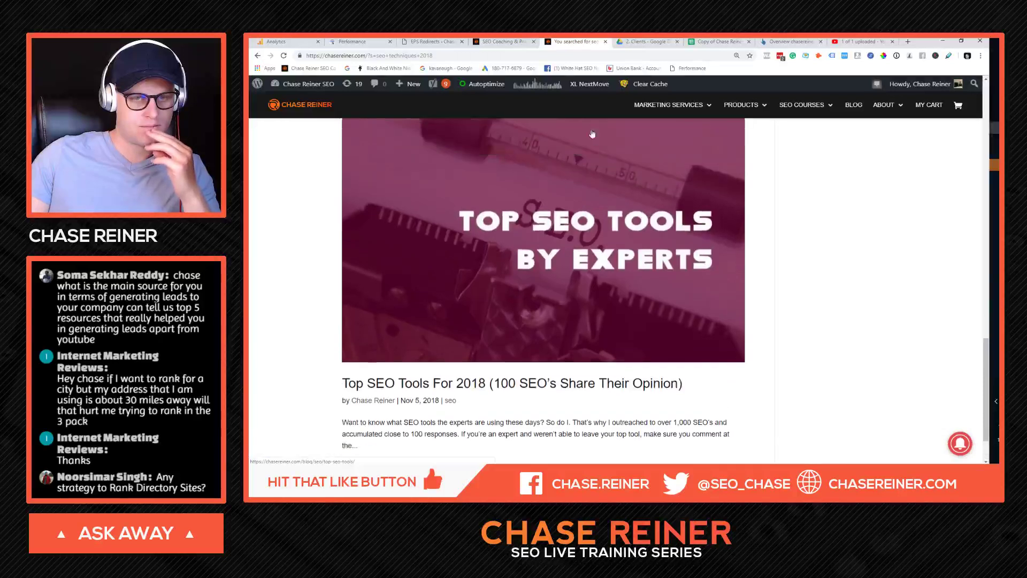
- Search Google for "white hat seo" and open the website's White Hat SEO 2018 Tips post
left_click(600, 54)
type("white ")
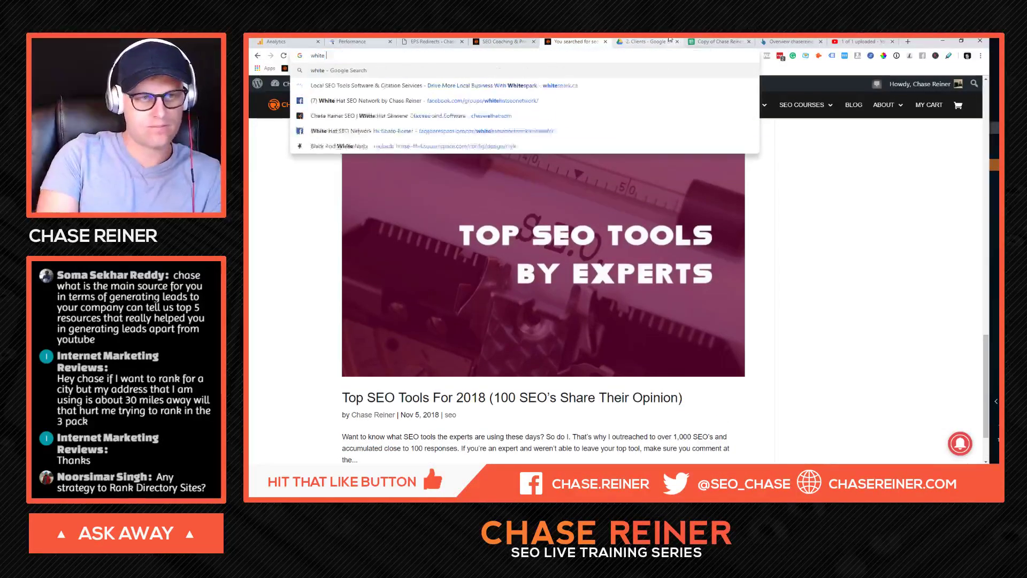
type("hat seo")
key("Return")
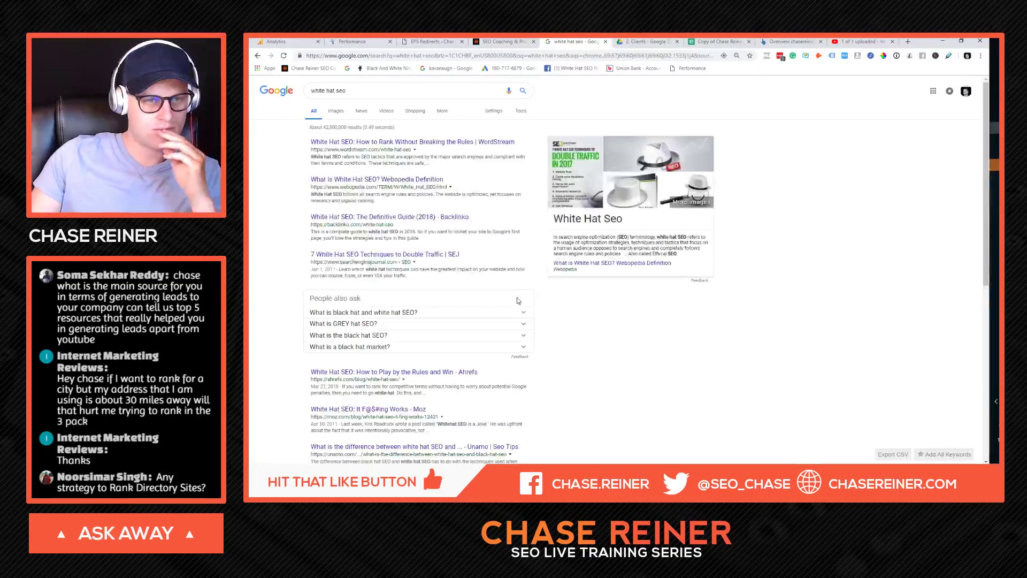
scroll(527, 297, "down", 4)
scroll(500, 267, "down", 6)
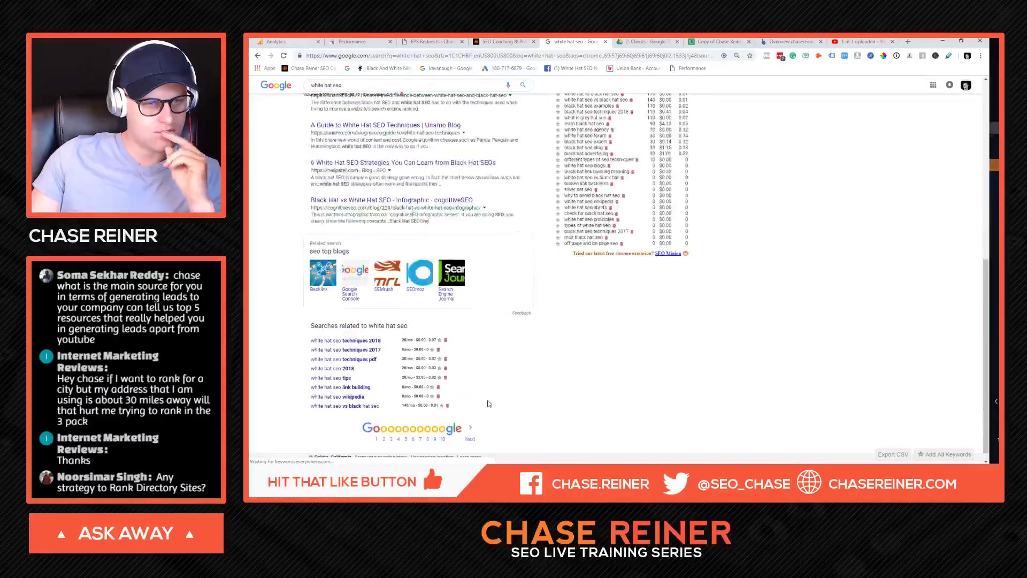
left_click(473, 436)
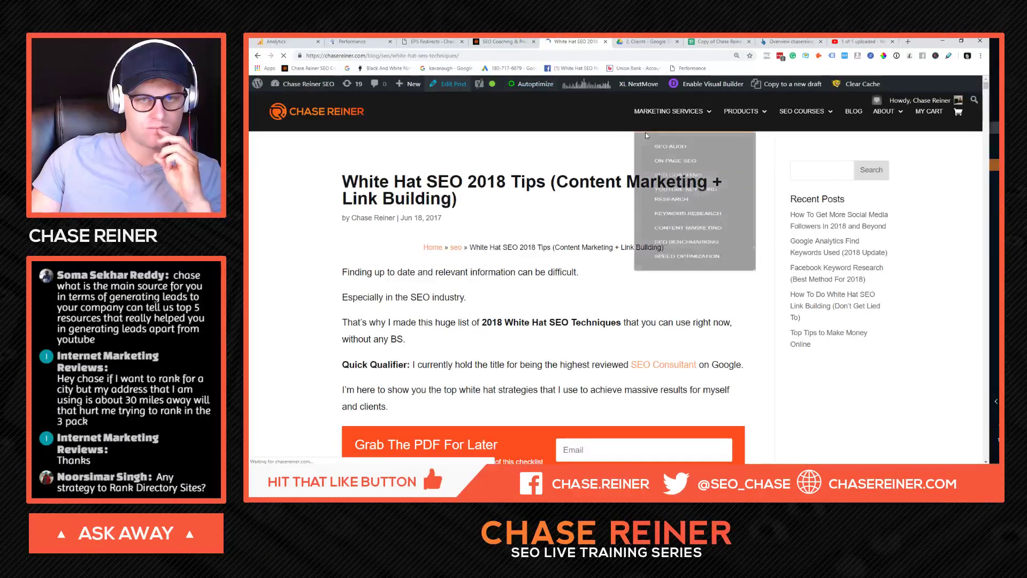
- Open the White Hat SEO 2018 Tips post for editing and return to its published page
scroll(584, 163, "down", 3)
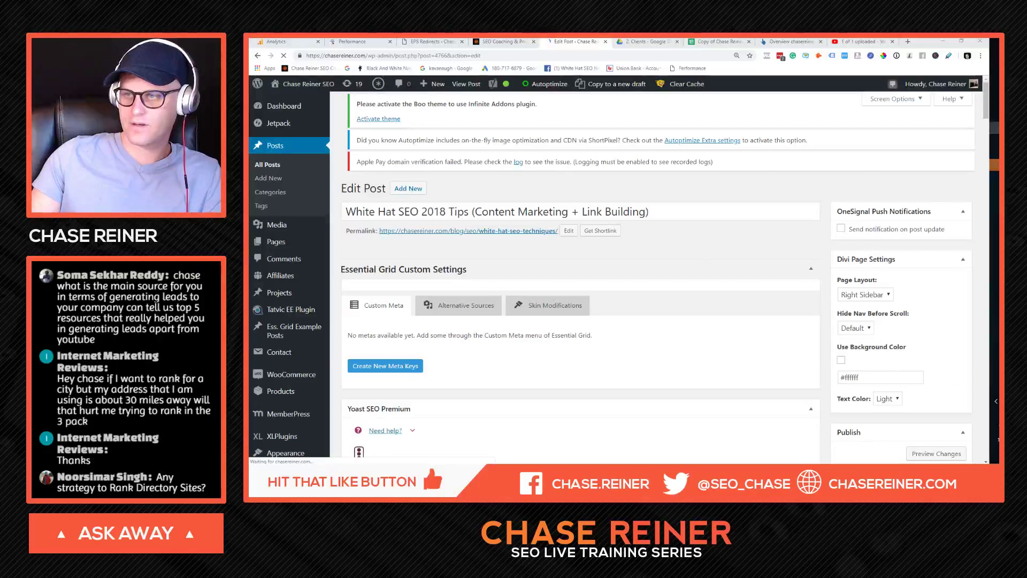
key("alt+Tab")
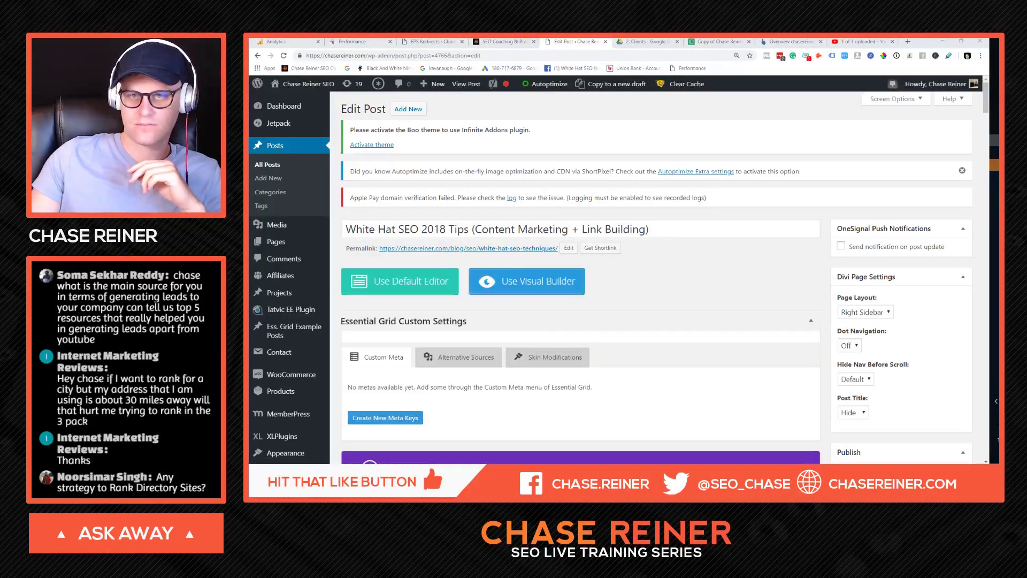
left_click(257, 56)
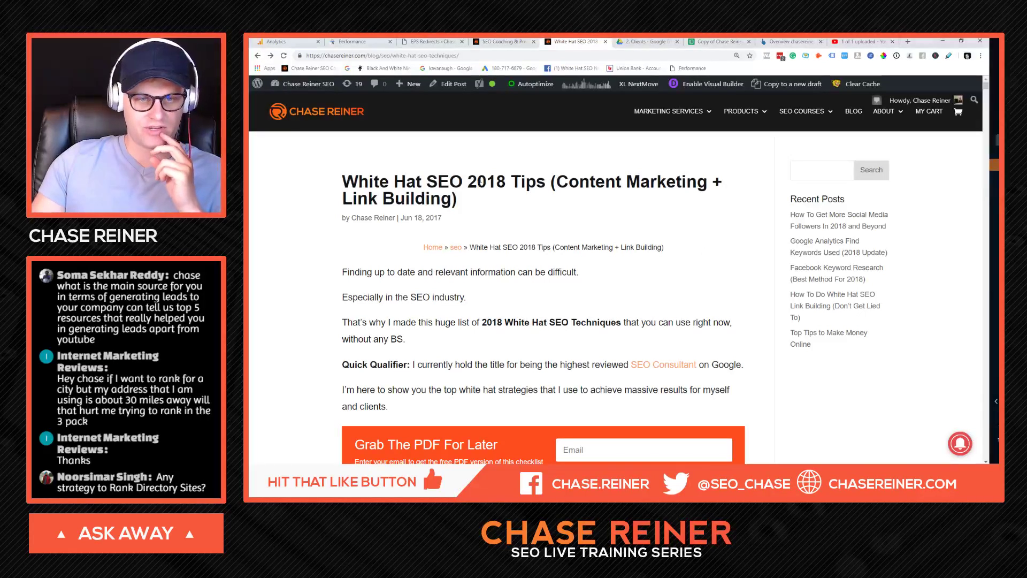
double_click(489, 182)
left_click(550, 182)
left_click_drag(551, 182, 381, 405)
left_click(381, 406)
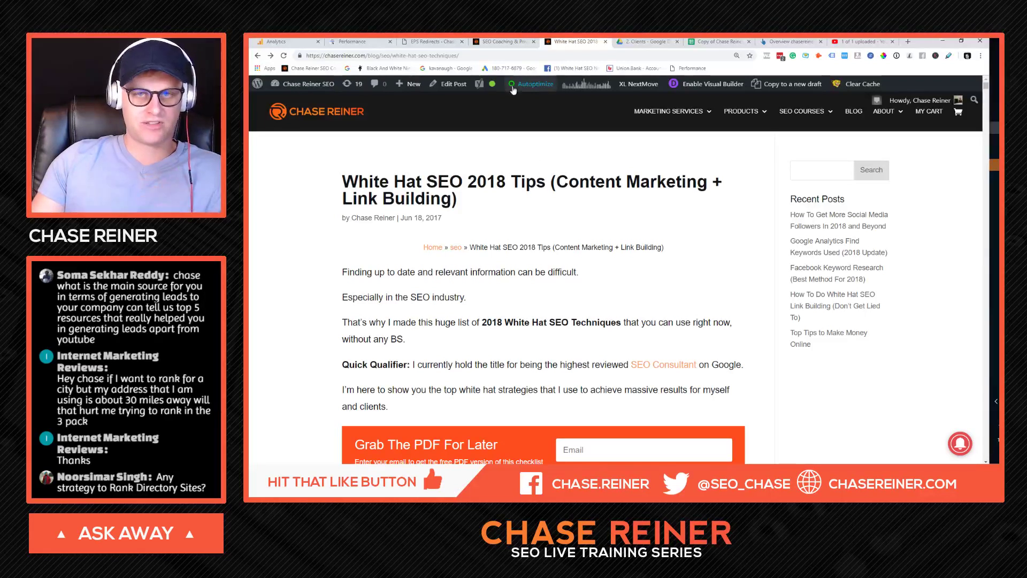
- Copy the post's URL and replace the query filter in Search Console's performance report with a filter for pages containing that URL
left_click(459, 56)
key("ctrl+c")
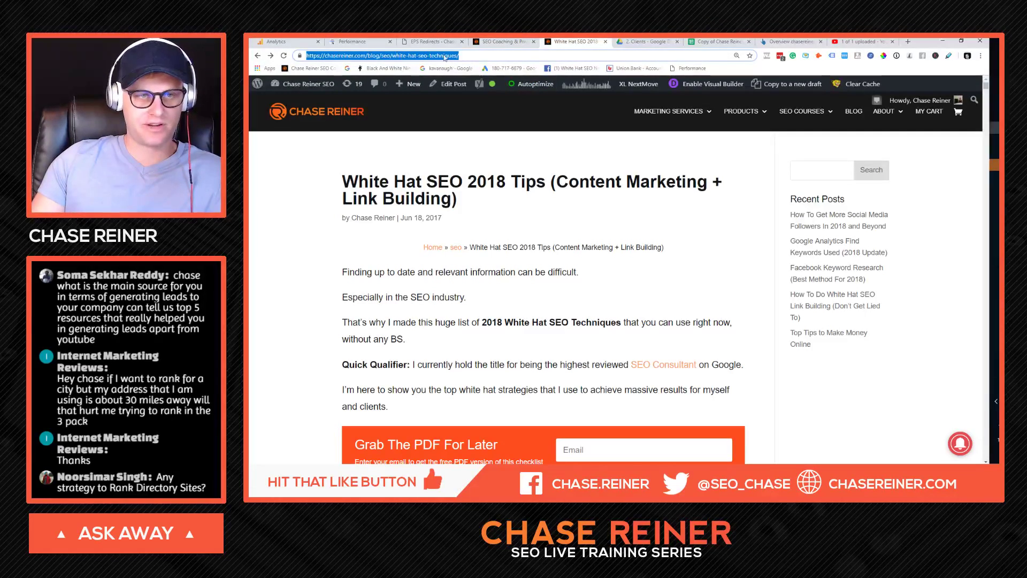
left_click(369, 41)
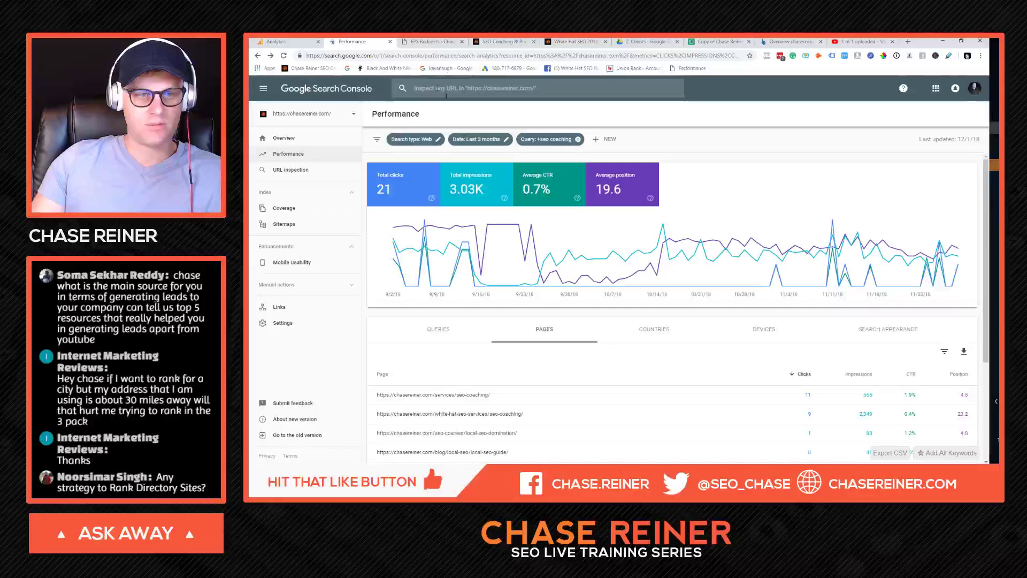
left_click(579, 140)
left_click(532, 139)
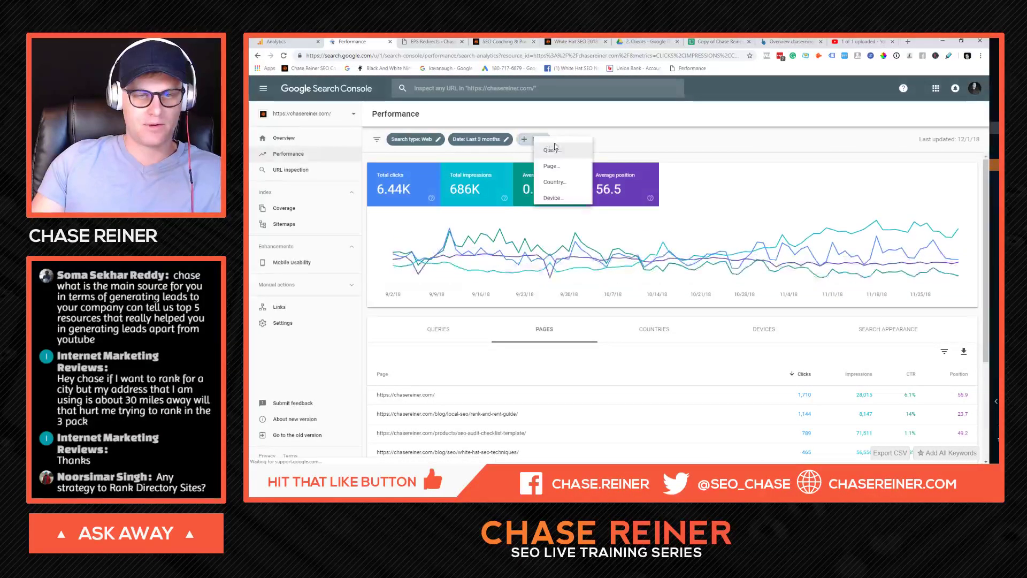
left_click(552, 166)
key("ctrl+v")
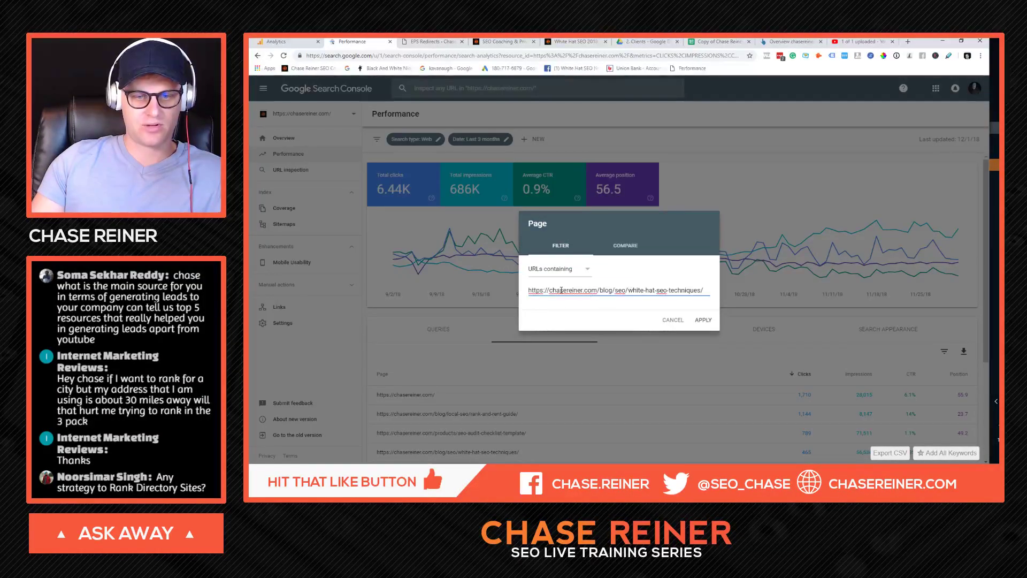
left_click(698, 319)
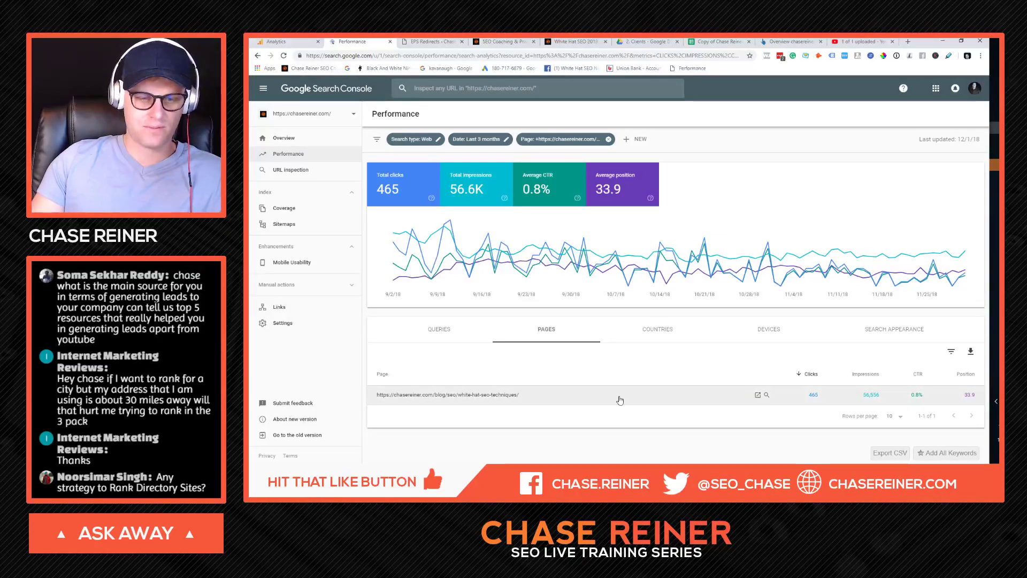
- Narrow the performance report to the exact white-hat-seo-techniques page and list its search queries
left_click(488, 399)
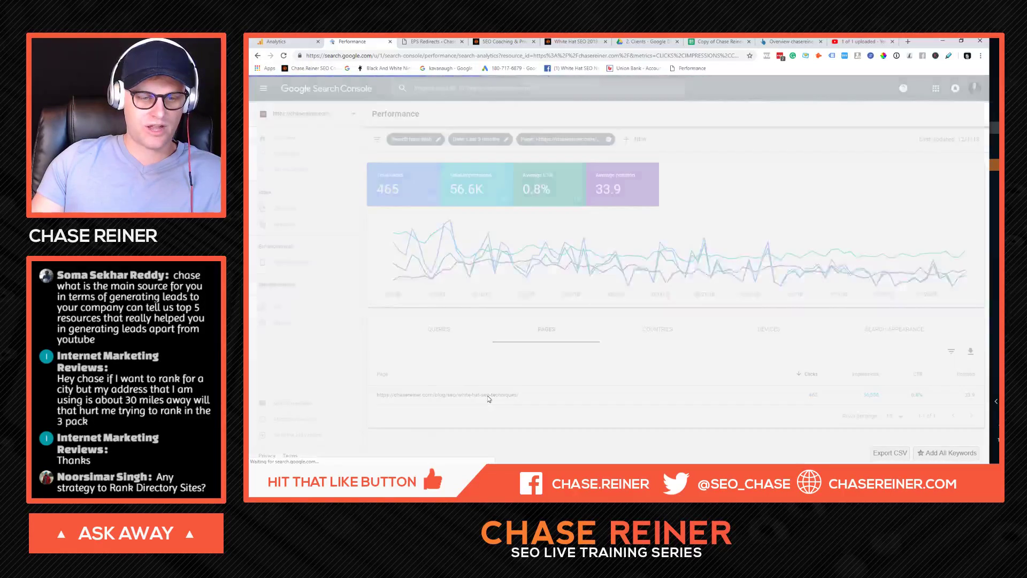
left_click(439, 334)
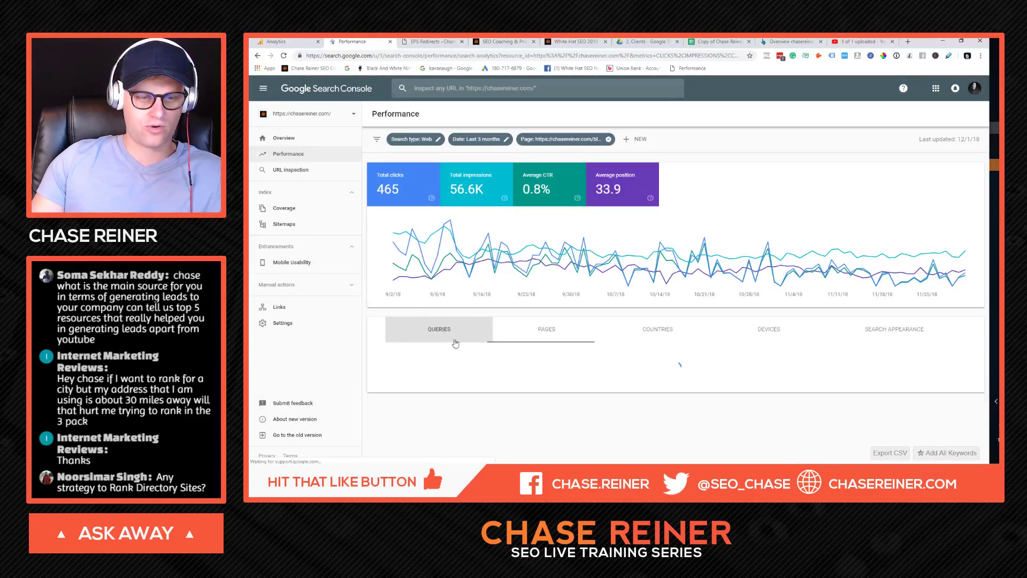
scroll(633, 367, "down", 3)
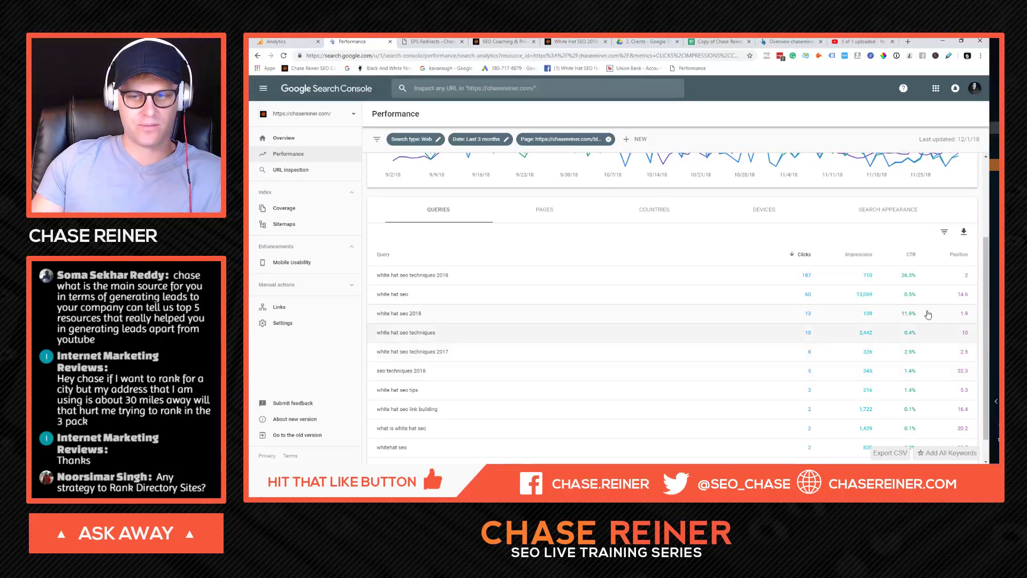
- Export the page's query data as a CSV file
scroll(928, 314, "up", 1)
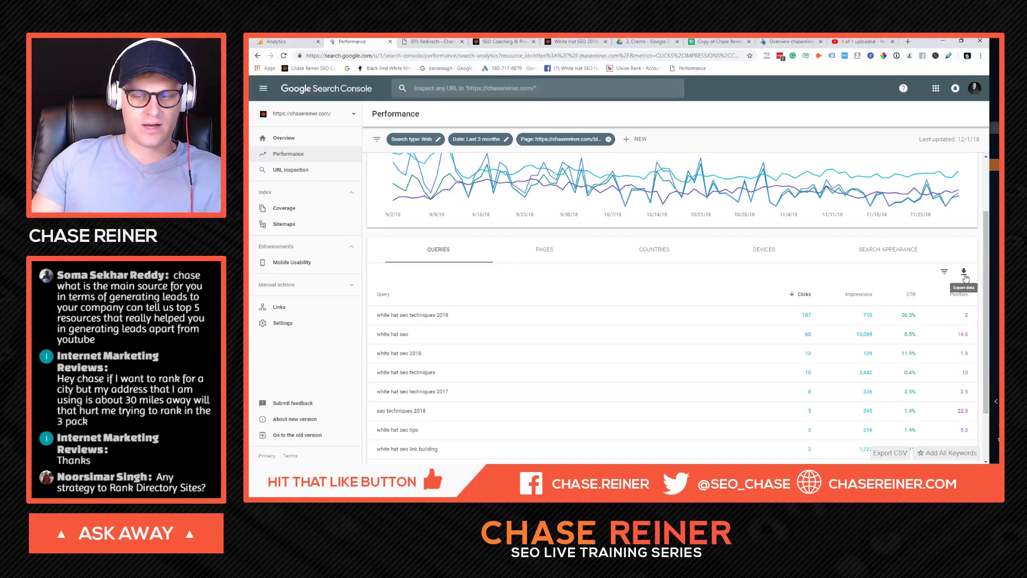
left_click(964, 273)
left_click(933, 306)
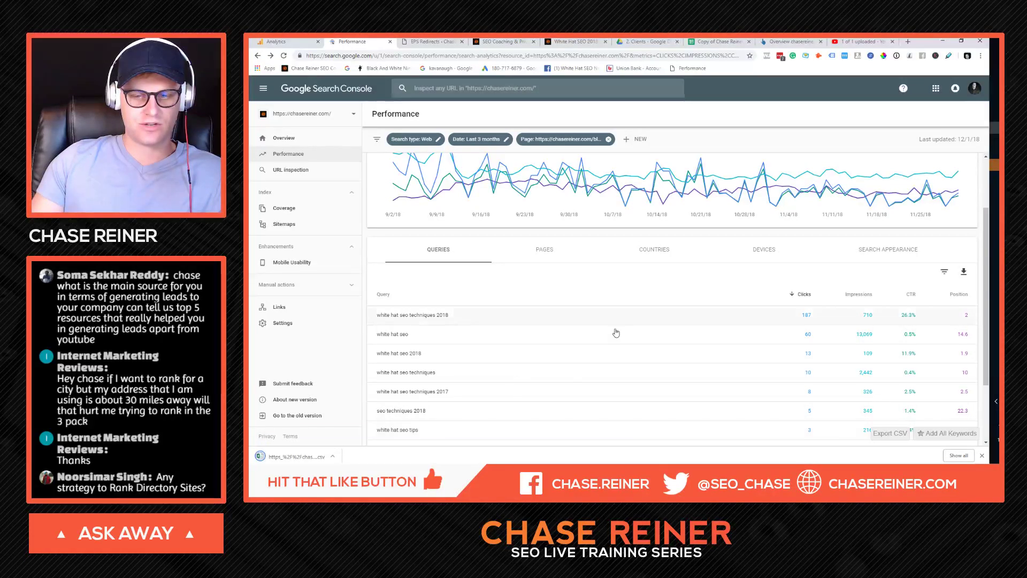
- Switch to the SEO Roadmap spreadsheet and check the difficulty and position of "seo audit template 2018" in the CTR Optimization sheet
left_click(719, 41)
left_click(491, 286)
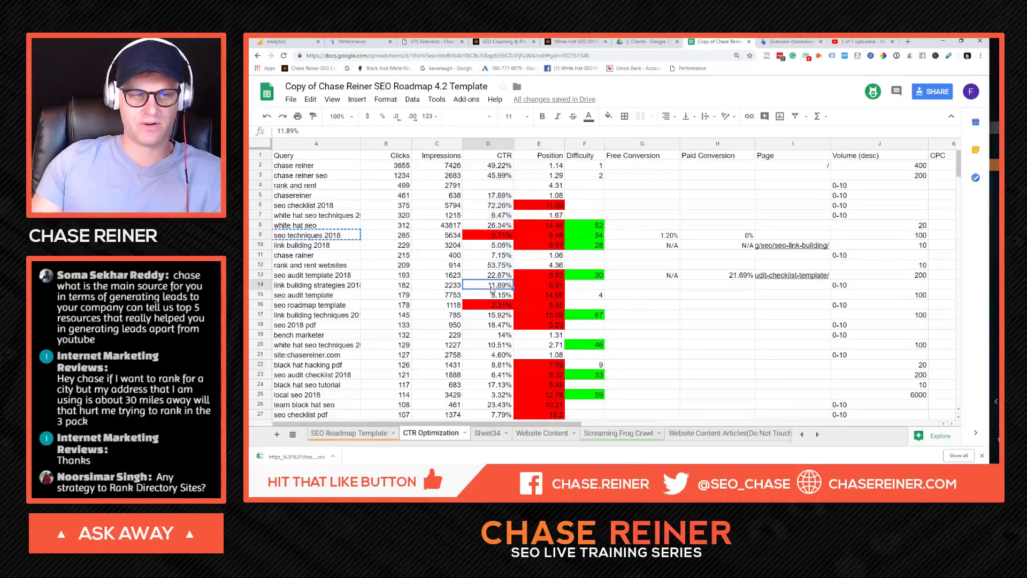
left_click(585, 275)
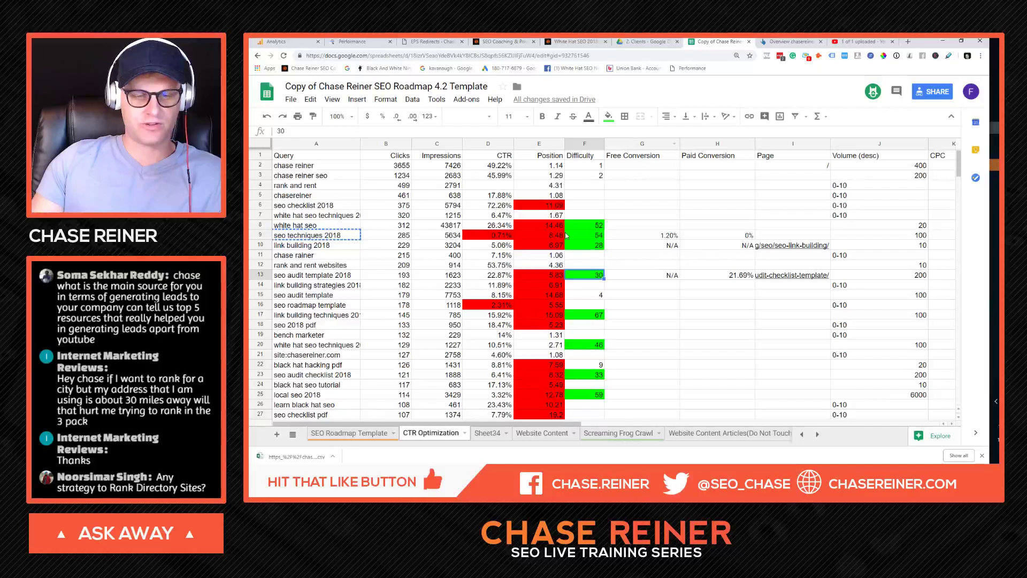
key("Left")
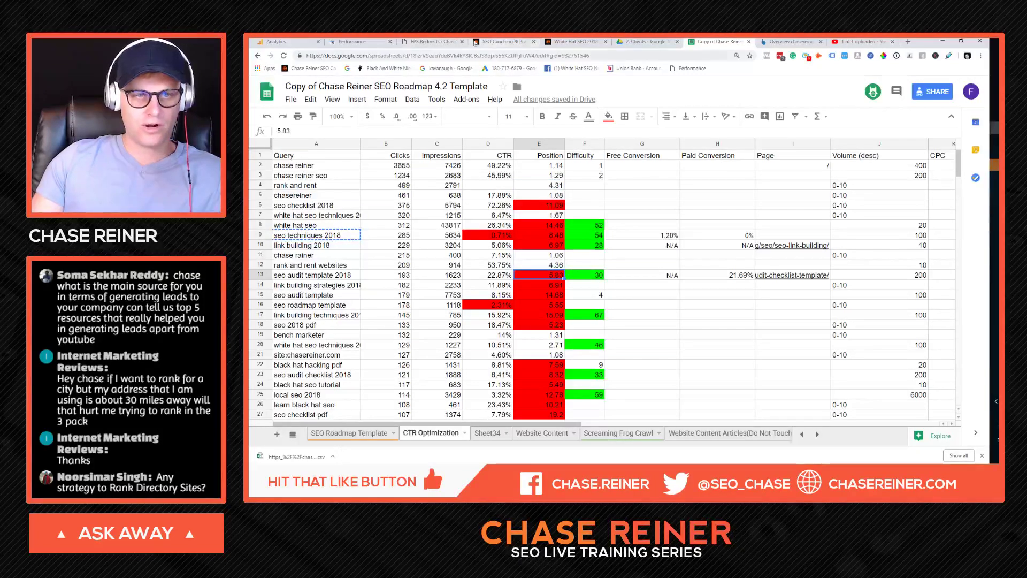
- Return to the Search Console performance report, dismiss the downloads bar and review the page's queries by clicks, impressions, CTR and position
left_click(475, 42)
left_click(431, 42)
left_click(355, 42)
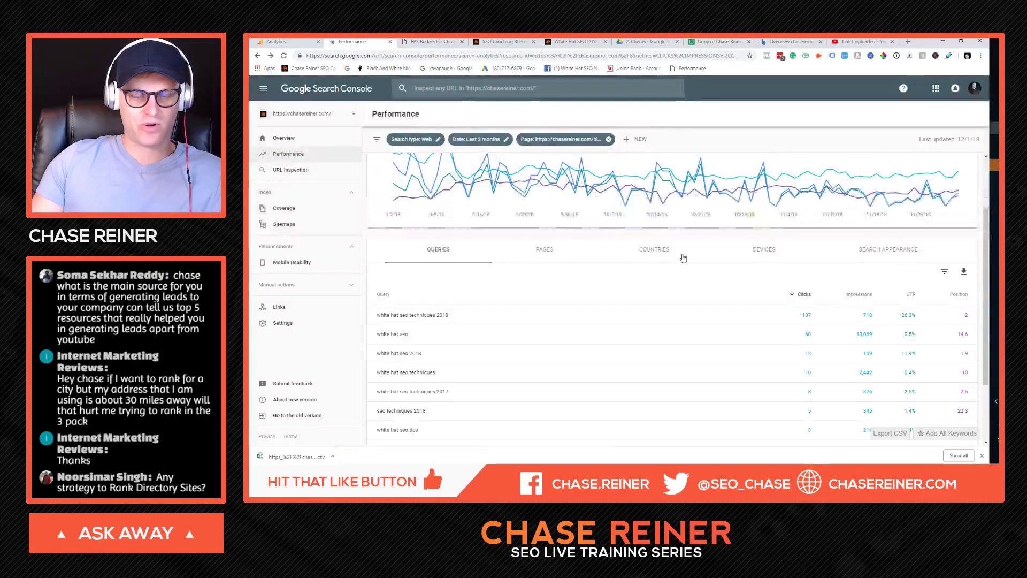
left_click(982, 457)
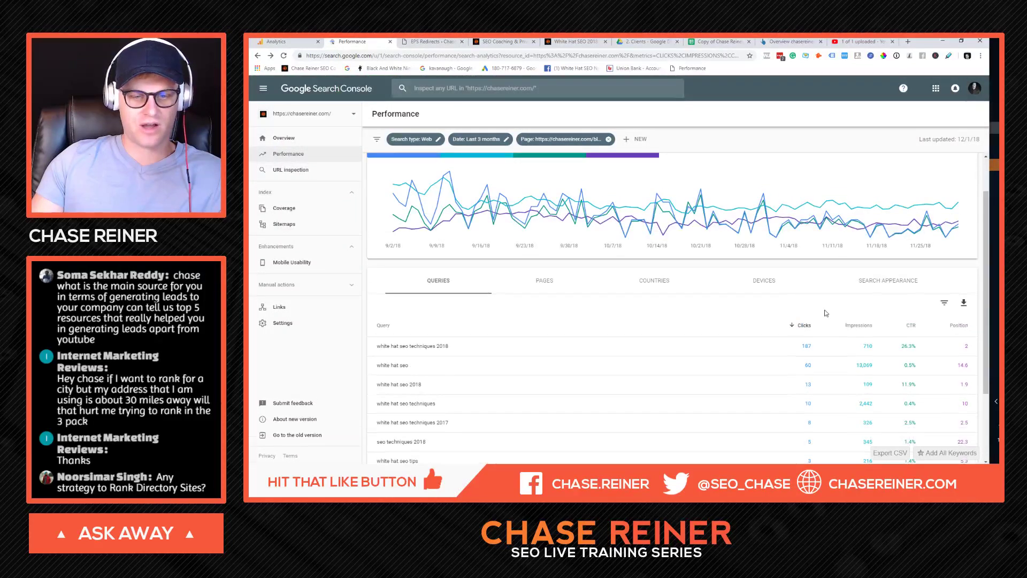
scroll(768, 323, "down", 2)
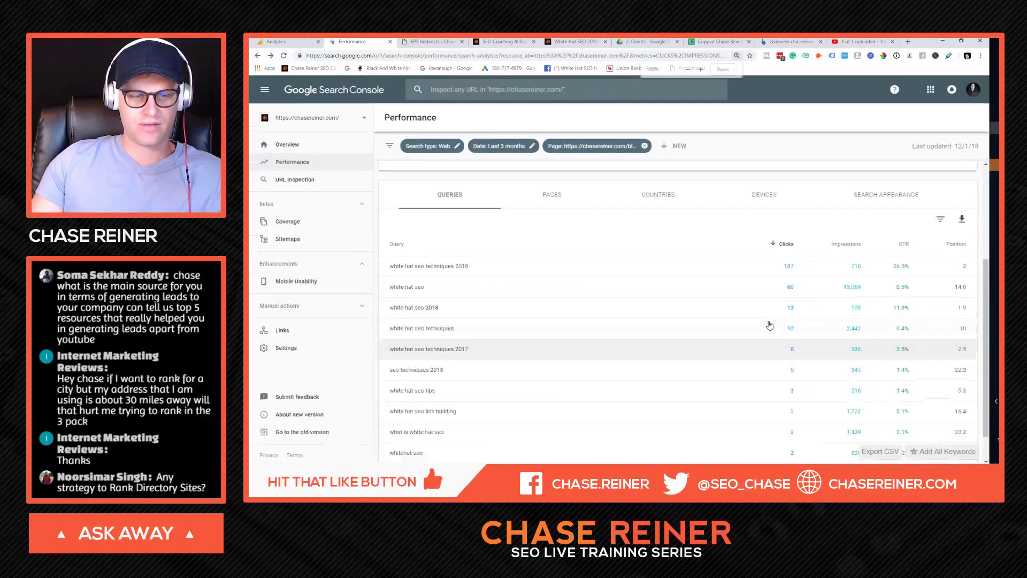
key("ctrl+plus")
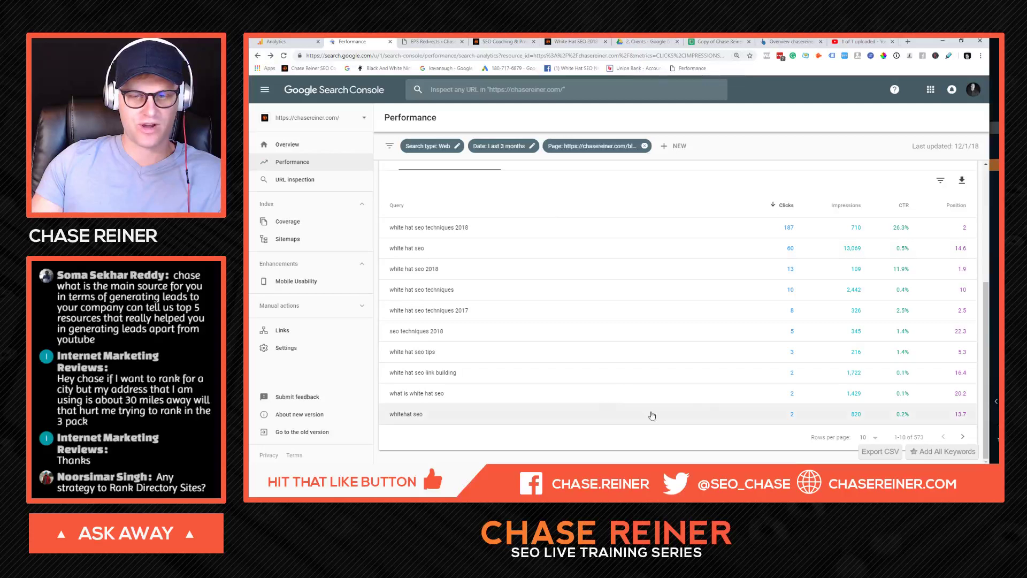
key("ctrl+minus")
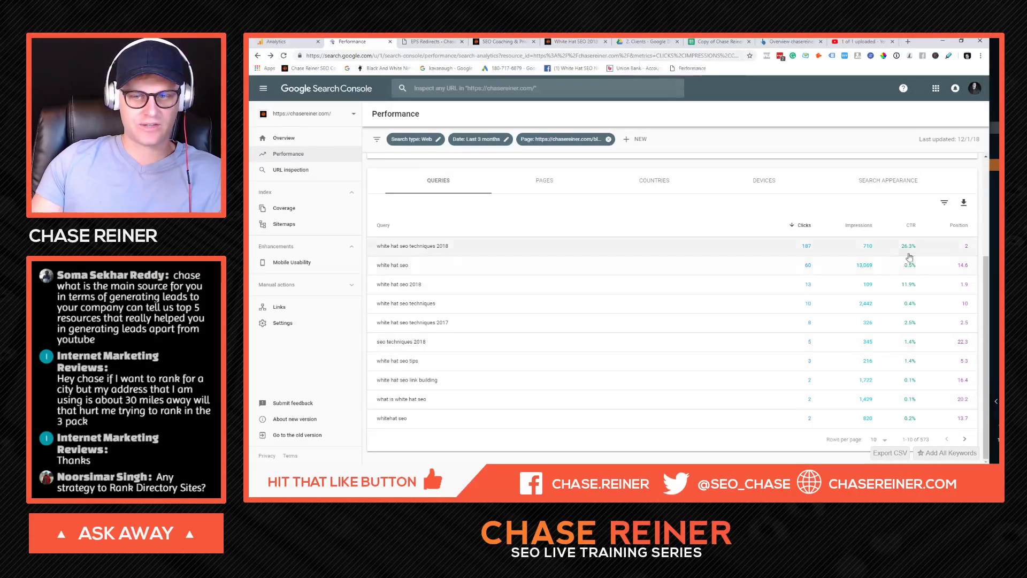